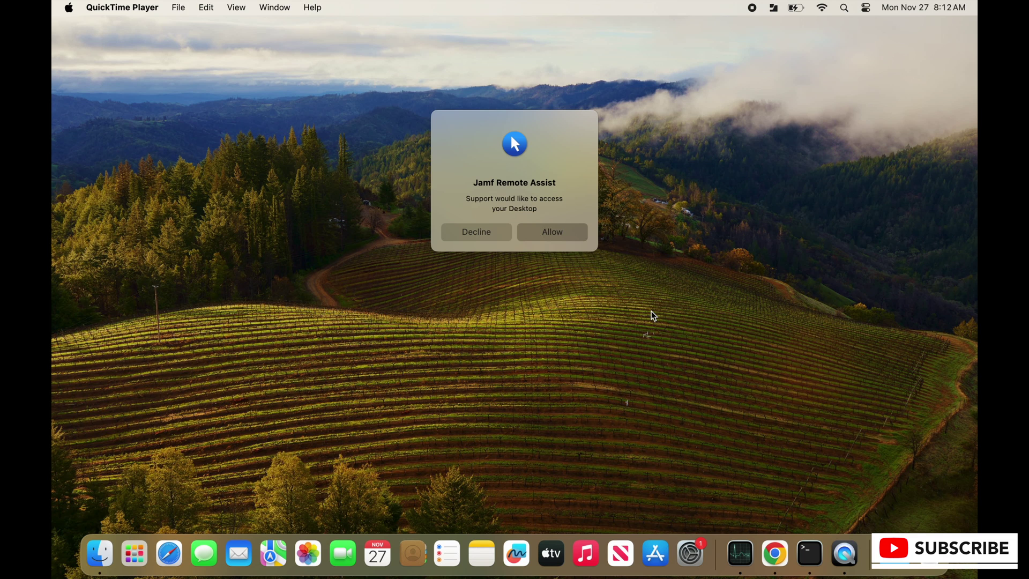
click(557, 236)
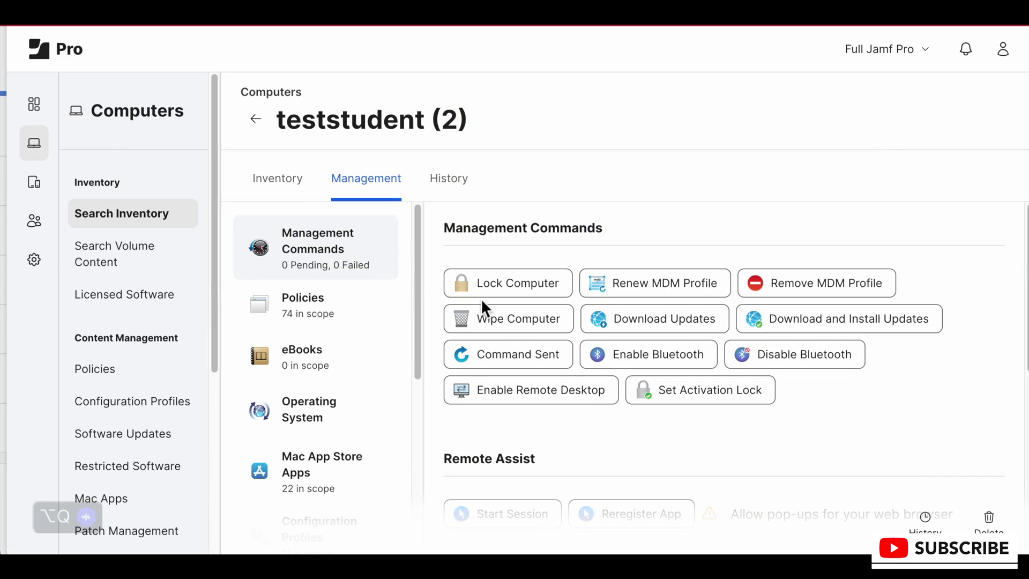
Start a Remote Assist session with teststudent (2) from its Management page
scroll(611, 354, down, 3)
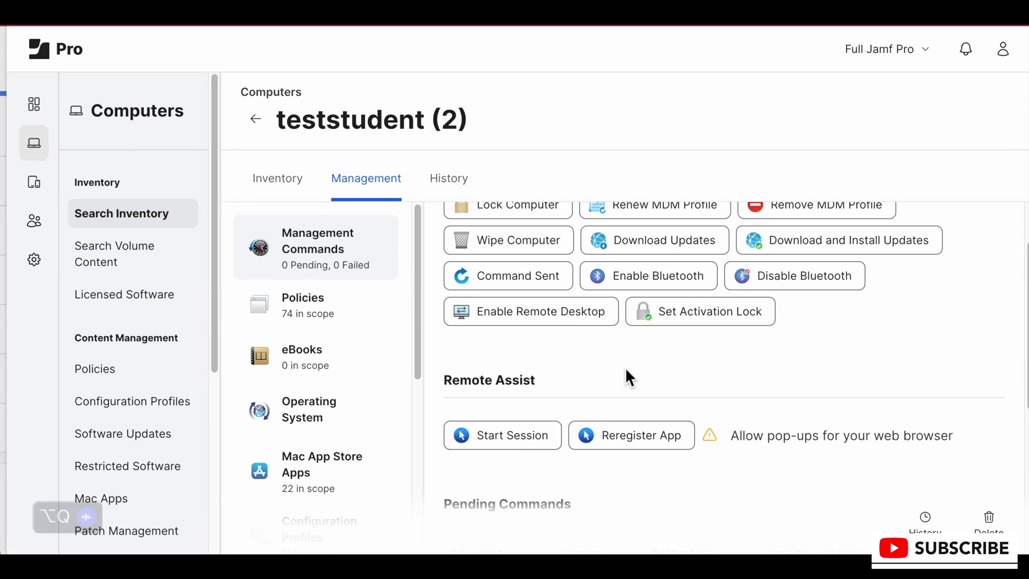
click(504, 443)
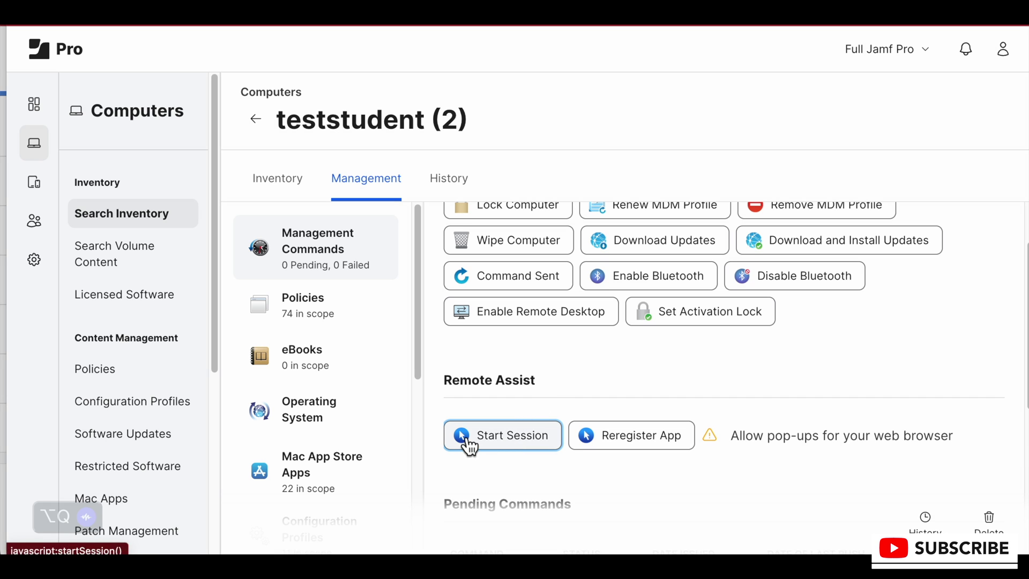
click(468, 443)
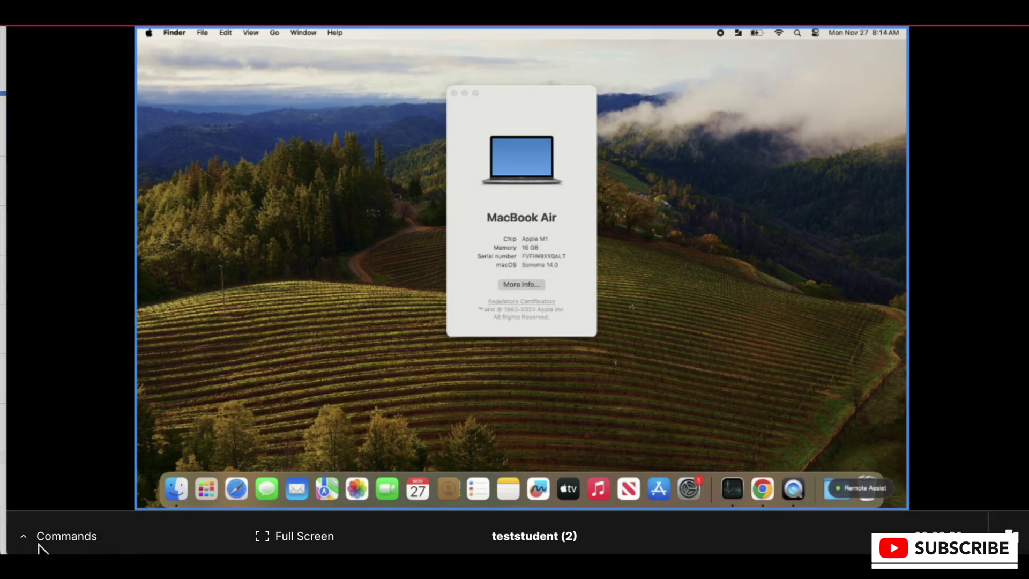
Show the Commands menu for the connected teststudent (2) Mac running macOS Sonoma 14.0
click(48, 538)
Open a Terminal on the remote Mac with a new Homebrew-profile tab
click(64, 460)
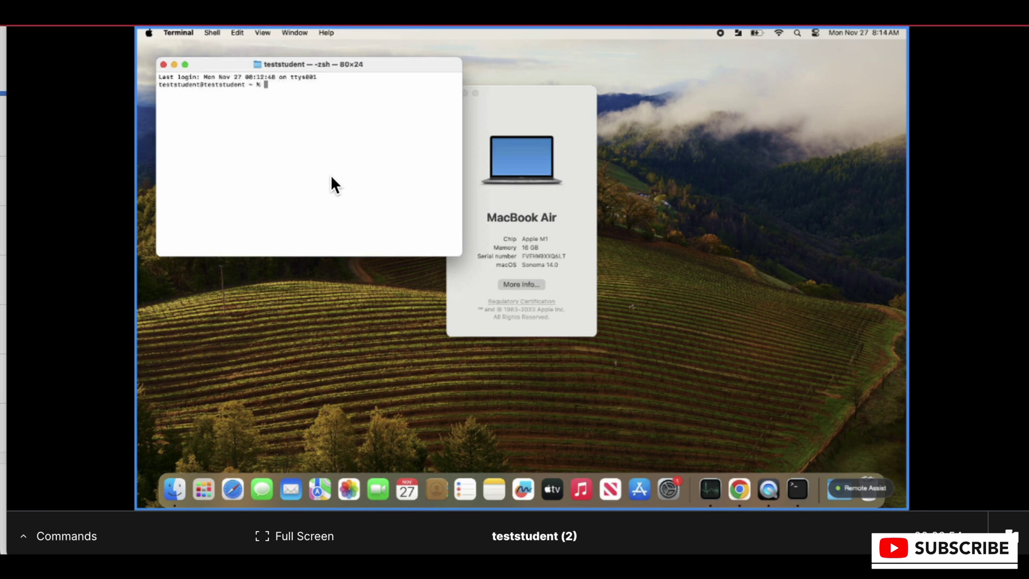
click(210, 34)
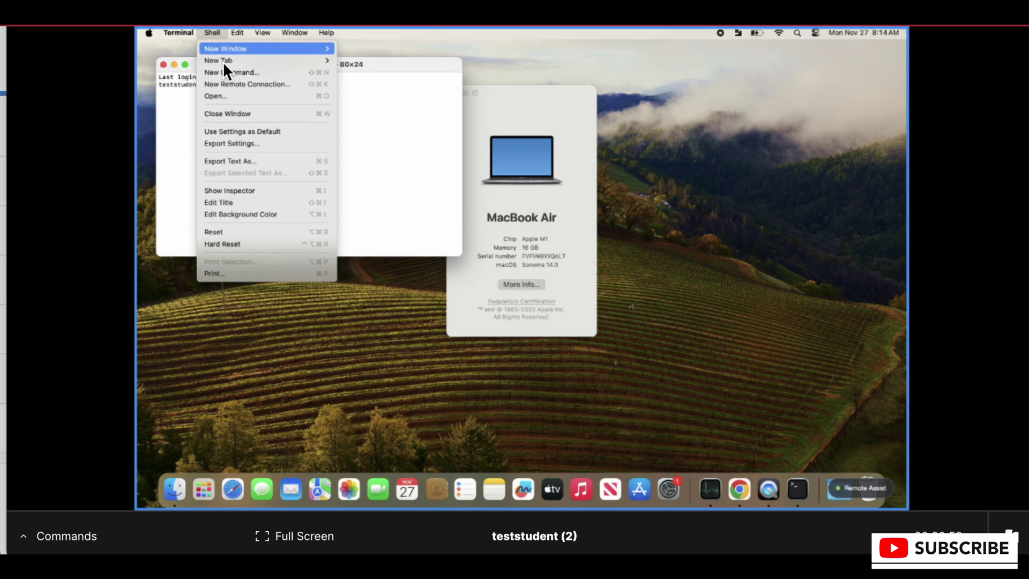
mouse_move(230, 61)
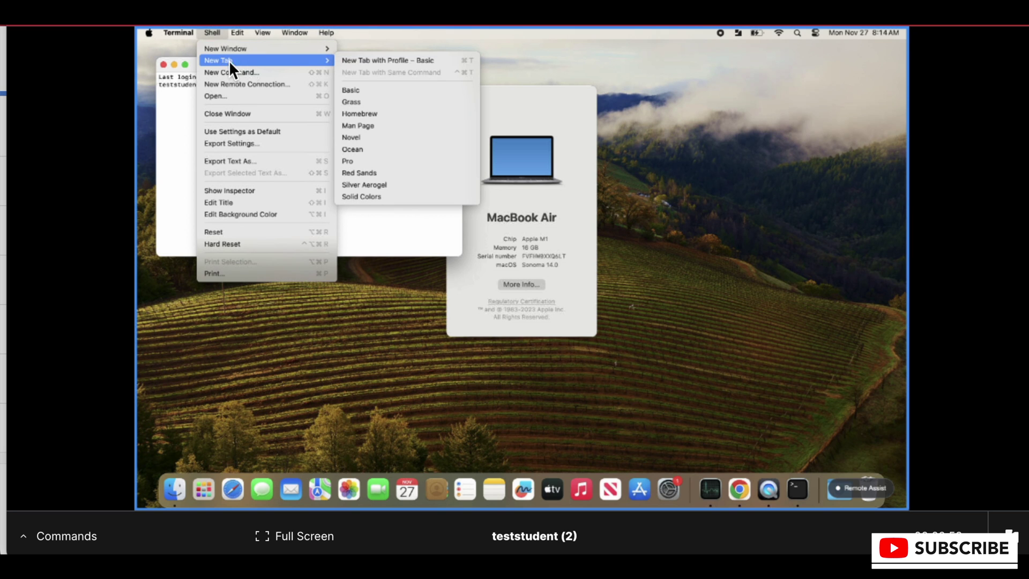
click(369, 115)
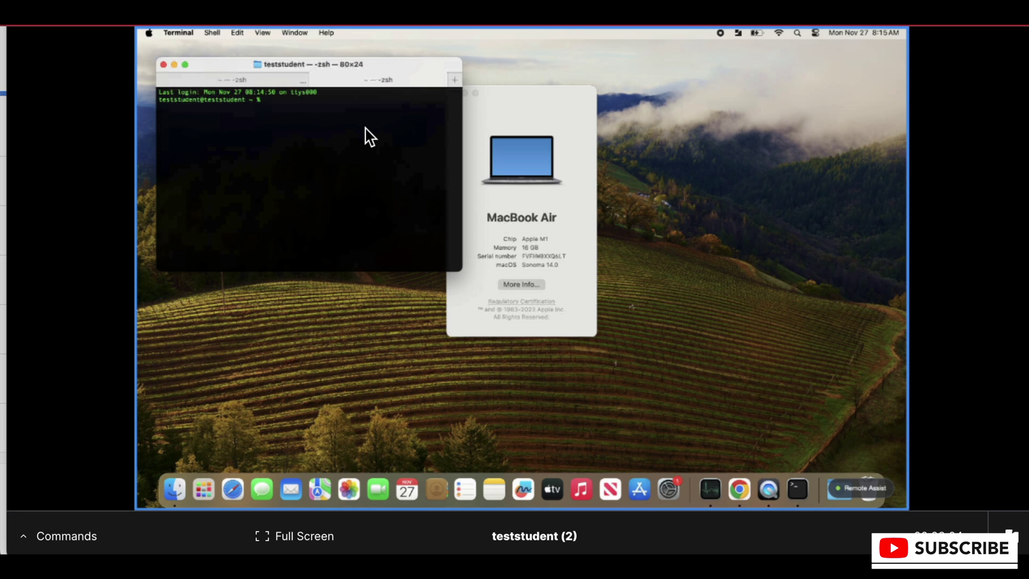
Run uptime in the remote Terminal, which reports 52 days up
text(uptime)
key(Return)
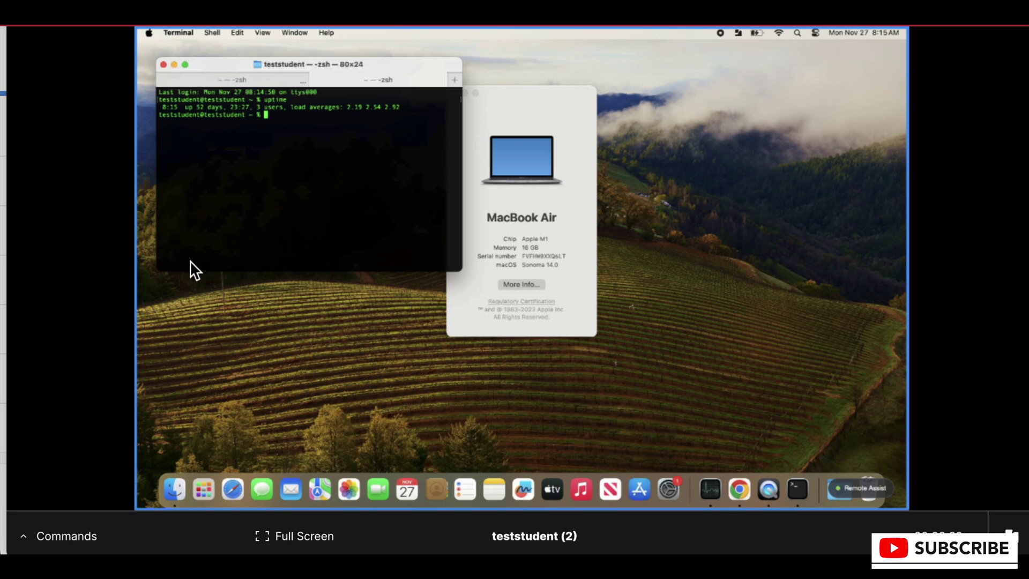
click(37, 543)
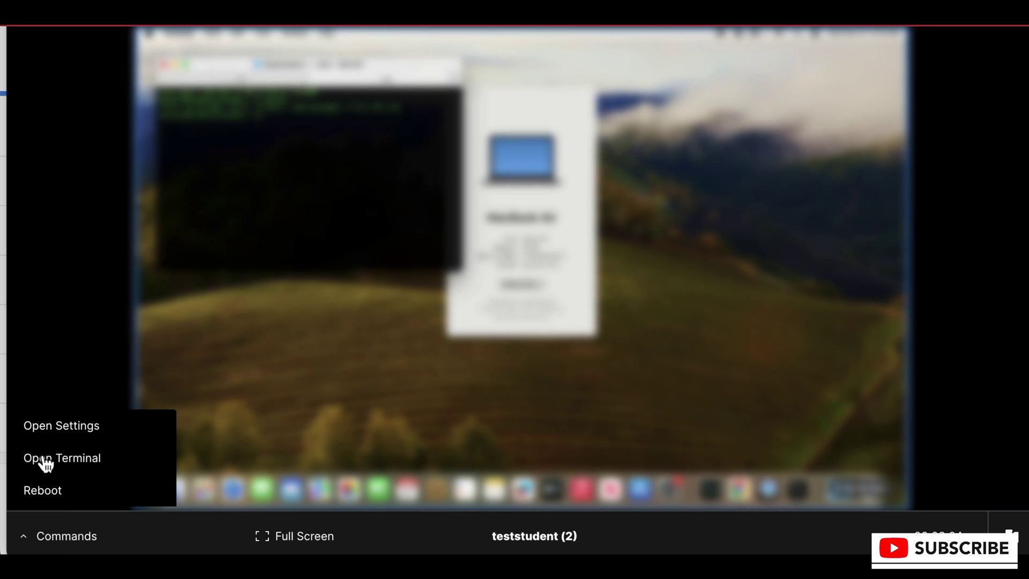
Install the macOS Sonoma 14.1.1 update from Software Update, entering the account password to restart
click(55, 429)
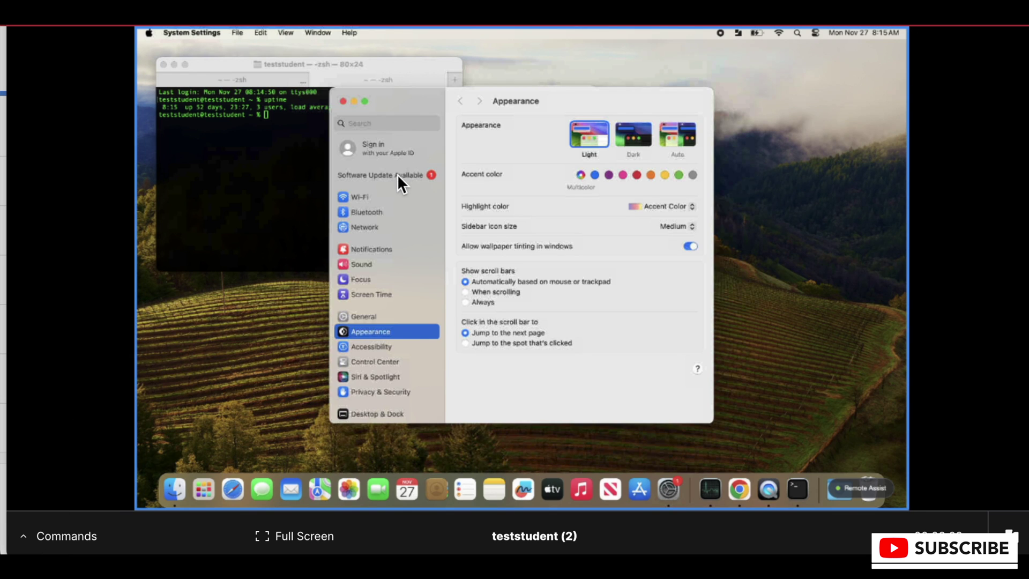
click(397, 175)
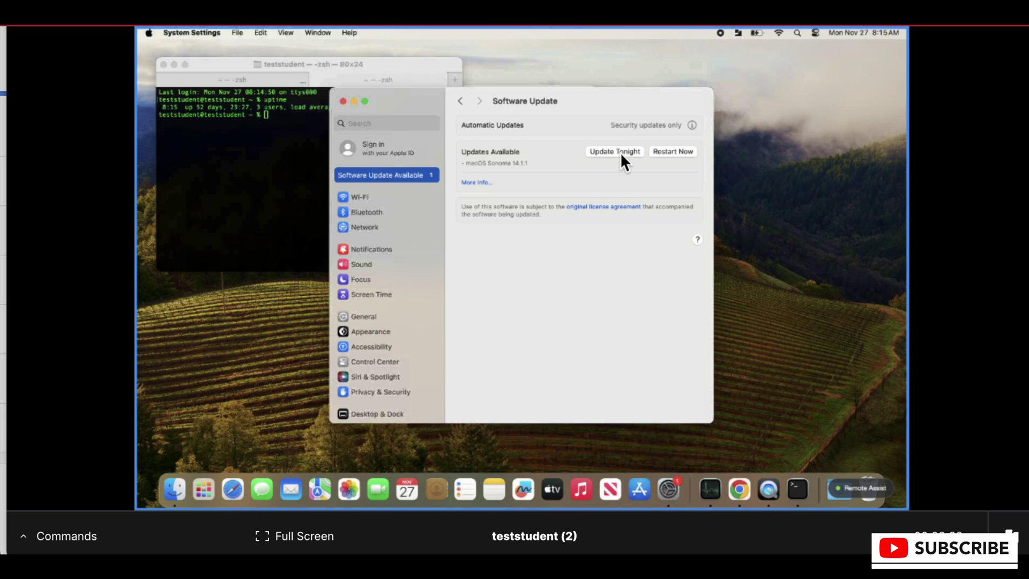
click(673, 151)
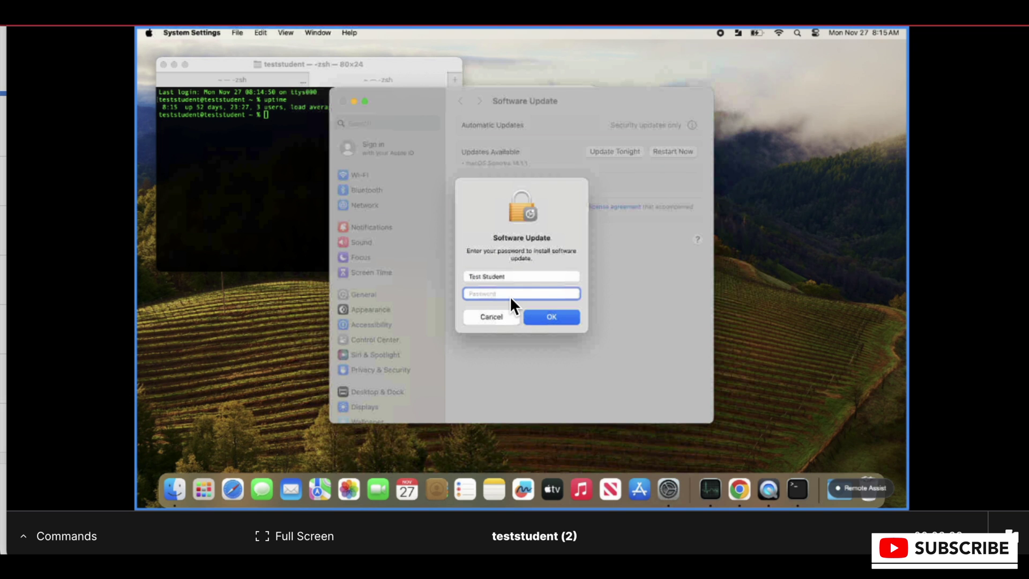
text(••)
key(BackSpace)
key(BackSpace)
key(BackSpace)
text(•••)
key(Return)
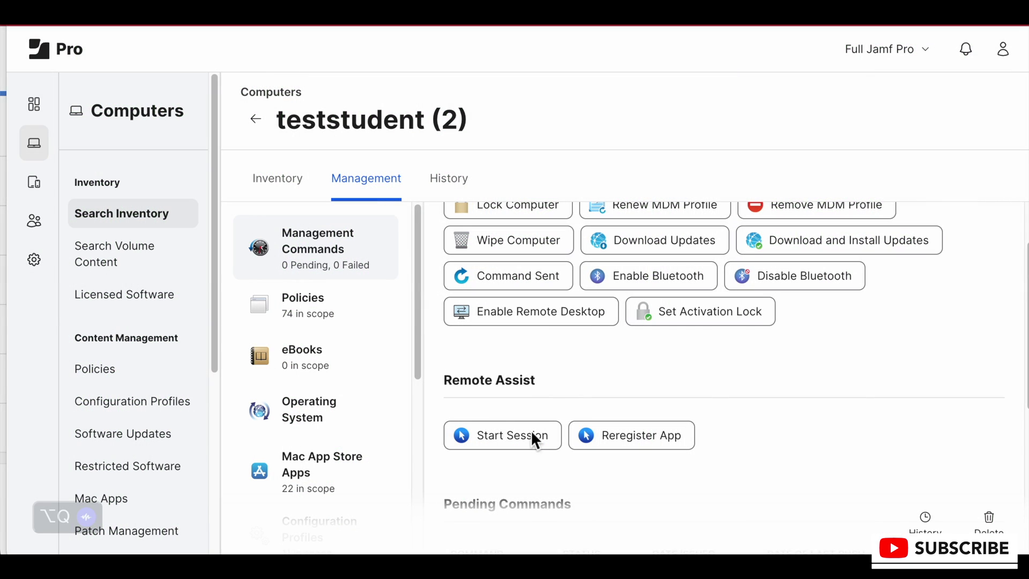
Start a new Remote Assist session to the restarted teststudent (2) Mac
click(531, 438)
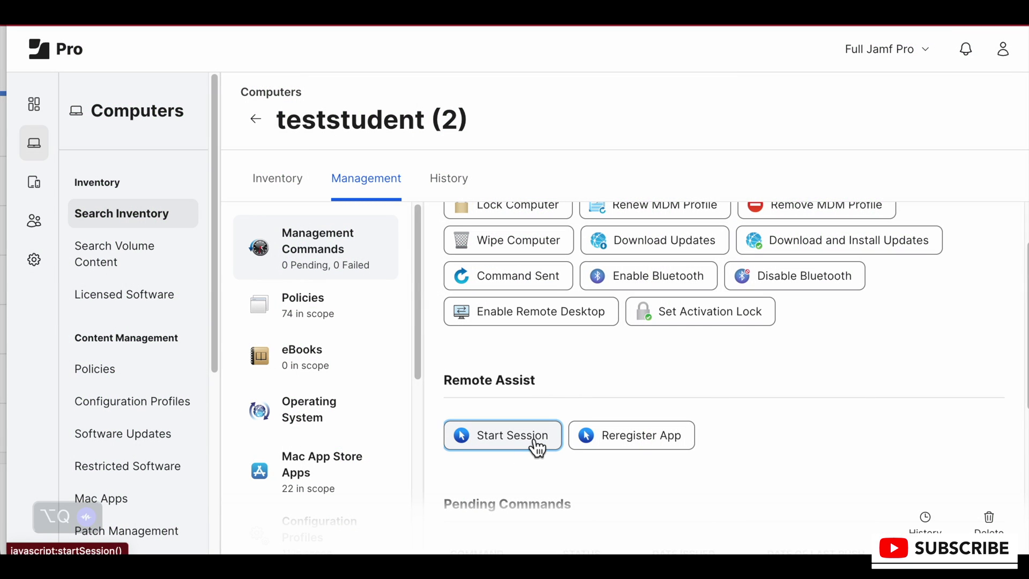
click(498, 446)
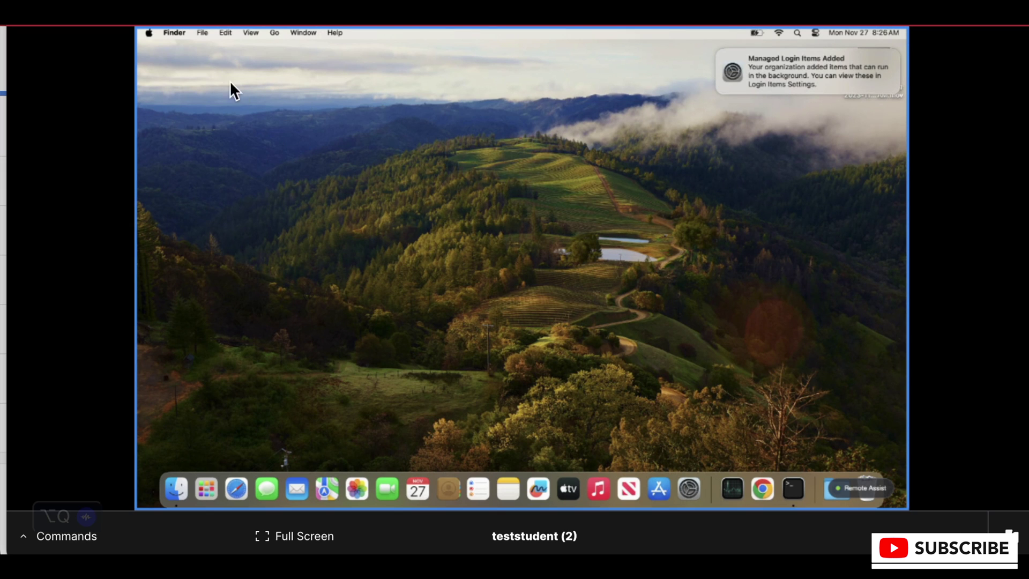
Confirm macOS Sonoma 14.1.1 in About This Mac, then run uptime, which shows 7 minutes up
click(150, 33)
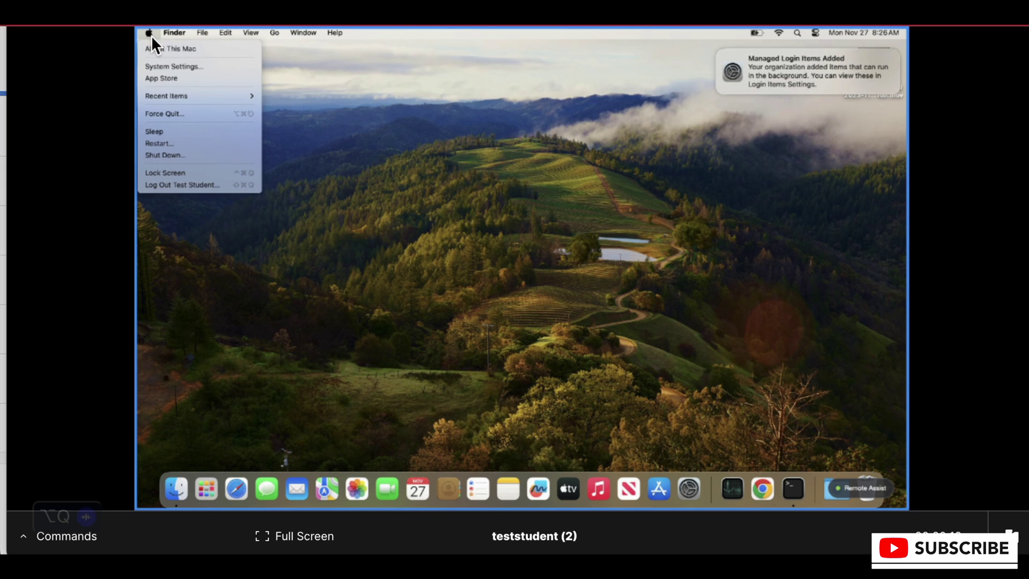
click(161, 48)
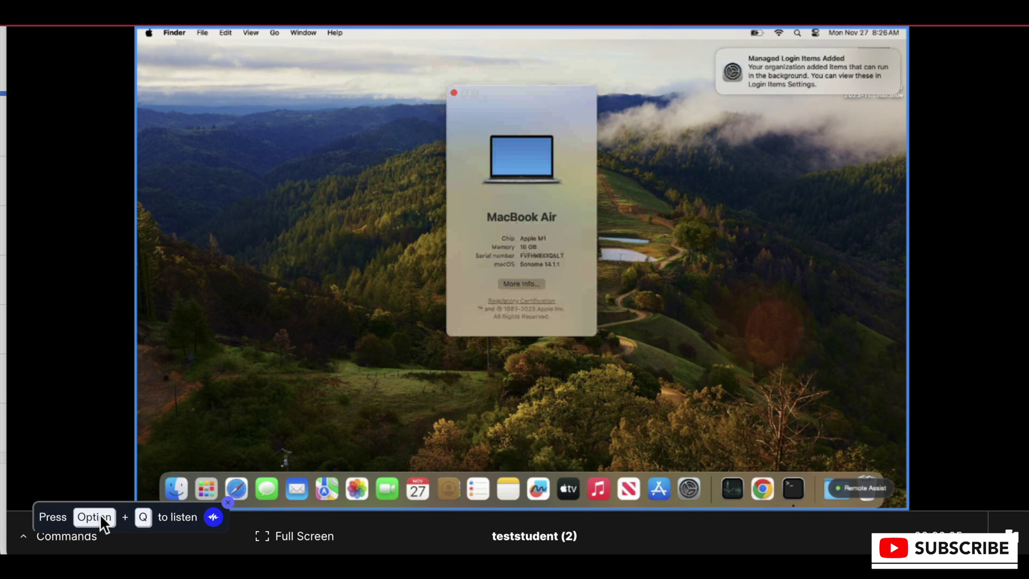
click(23, 537)
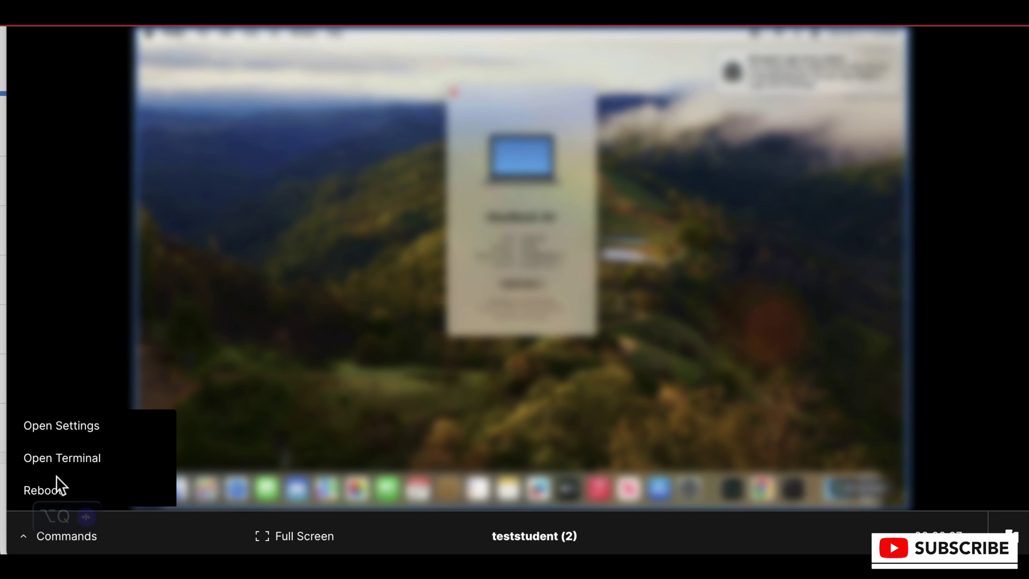
click(61, 460)
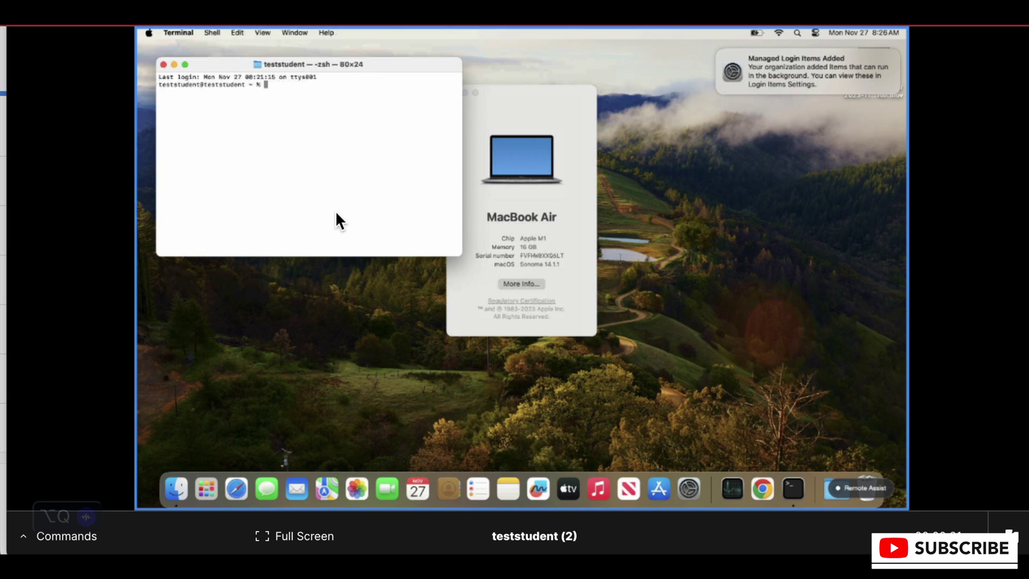
text(uptime)
key(Return)
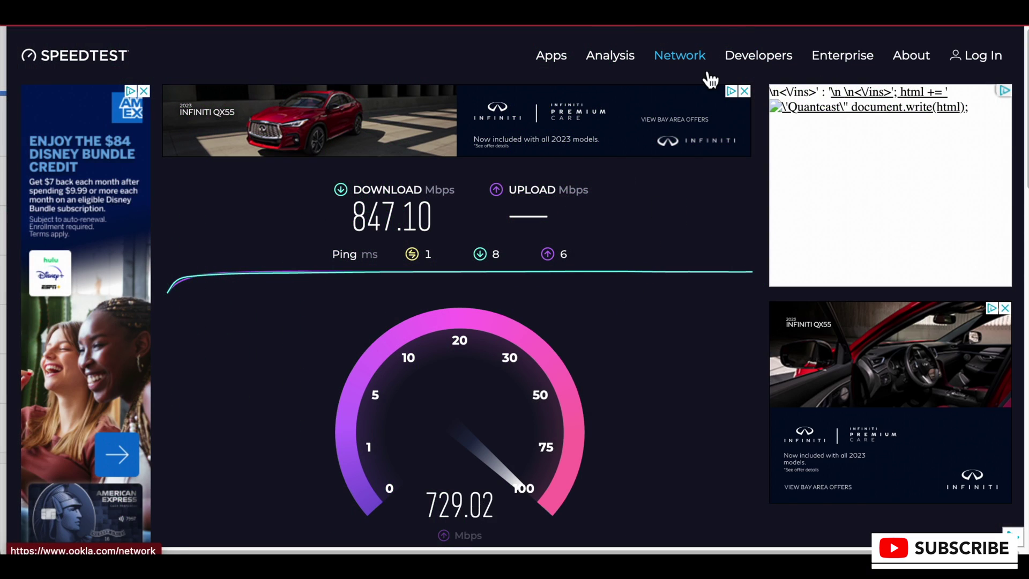
Let Speedtest finish at 847.10 Mbps download and dismiss the stray battery menu
click(707, 76)
click(802, 12)
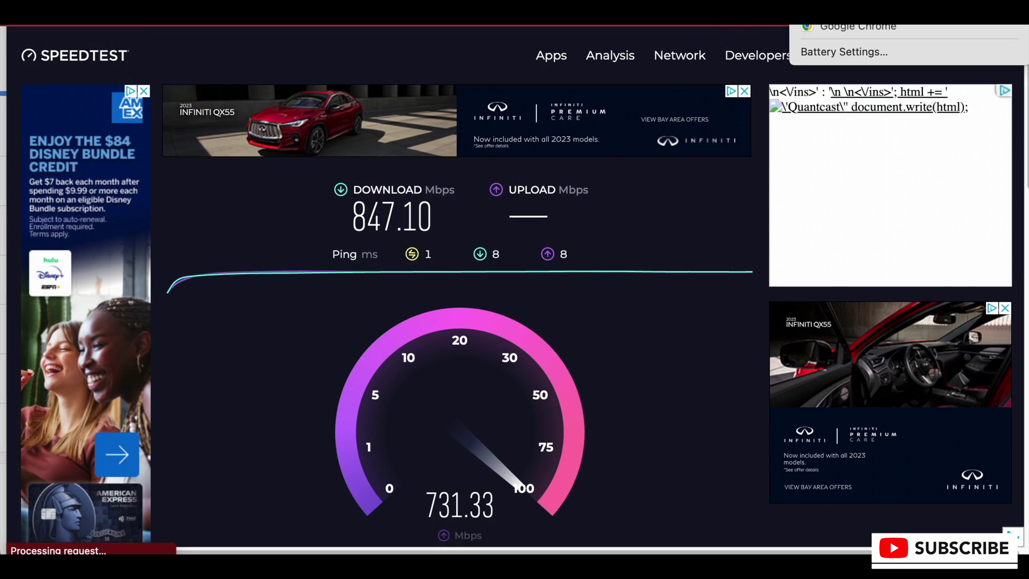
key(Escape)
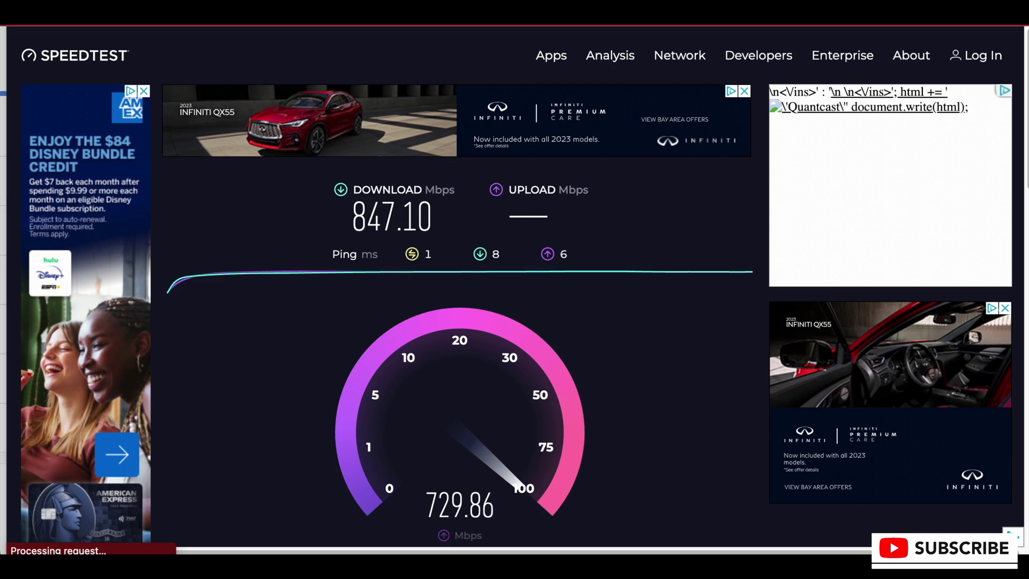